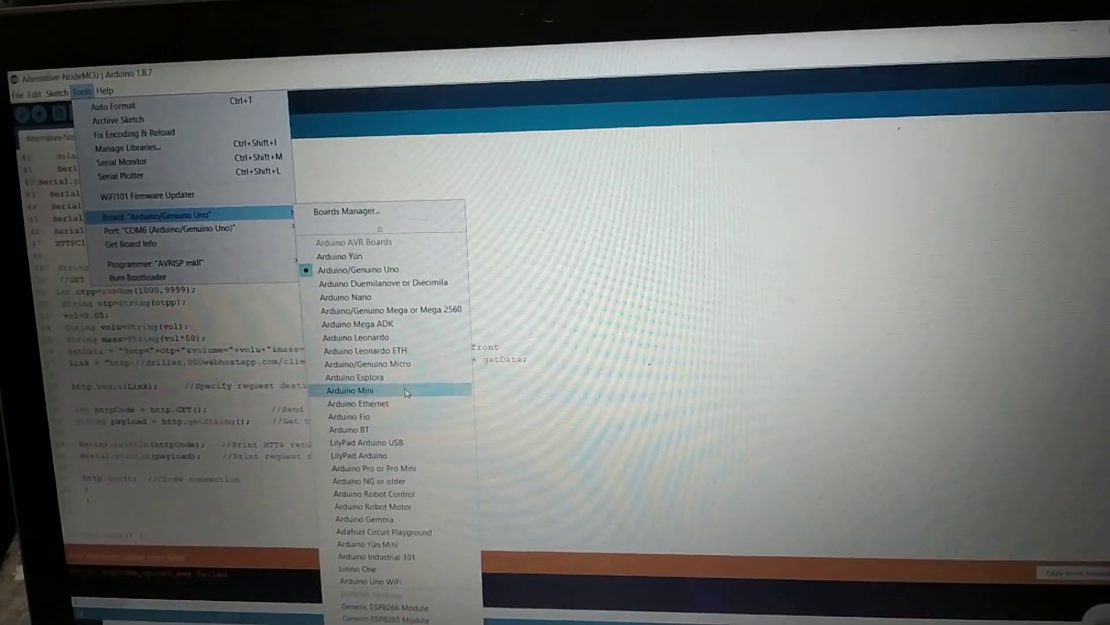
pyautogui.scroll(-5, 407, 396)
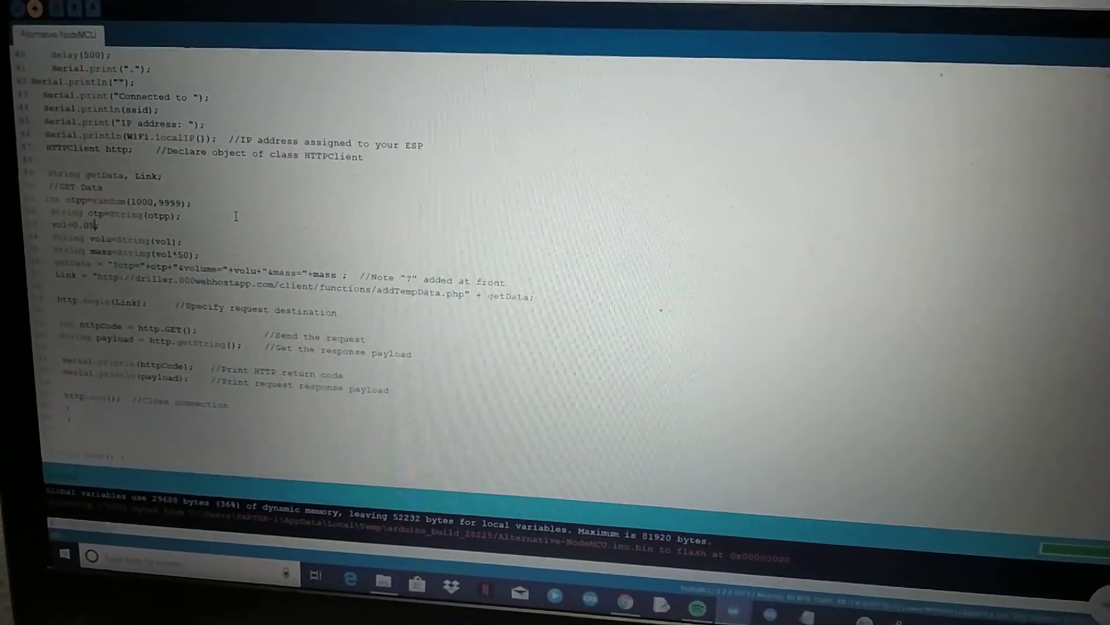
pyautogui.scroll(6, 231, 211)
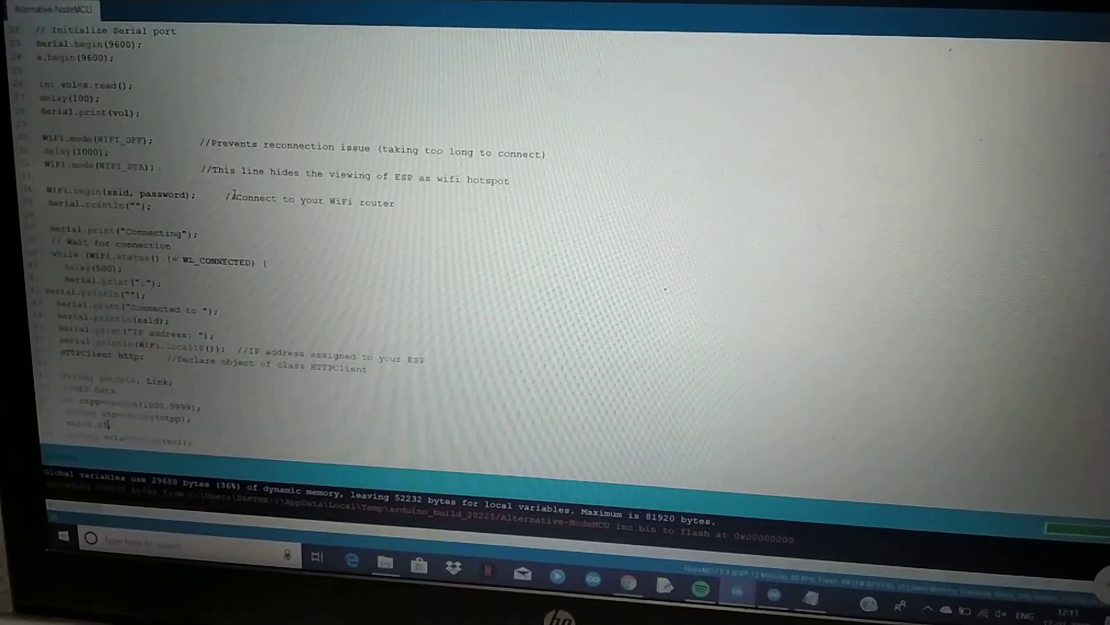
pyautogui.scroll(3, 232, 198)
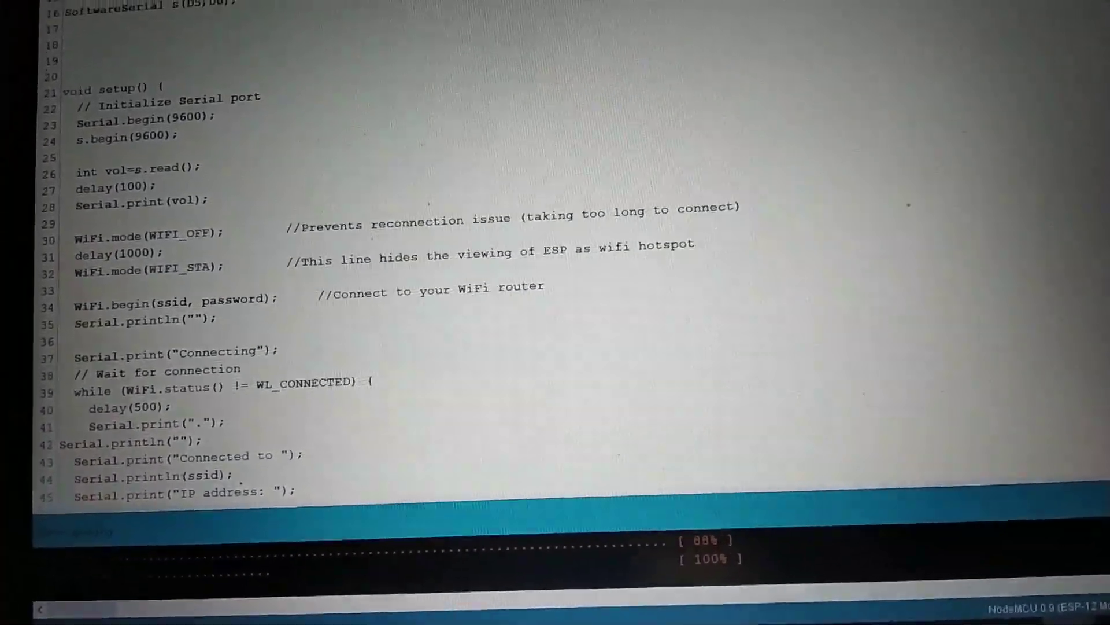
# - After flashing reaches 100%, open the COM11 Serial Monitor showing '200 Records inserted successfully.'
pyautogui.hotkey('ctrl', 'shift', 'm')
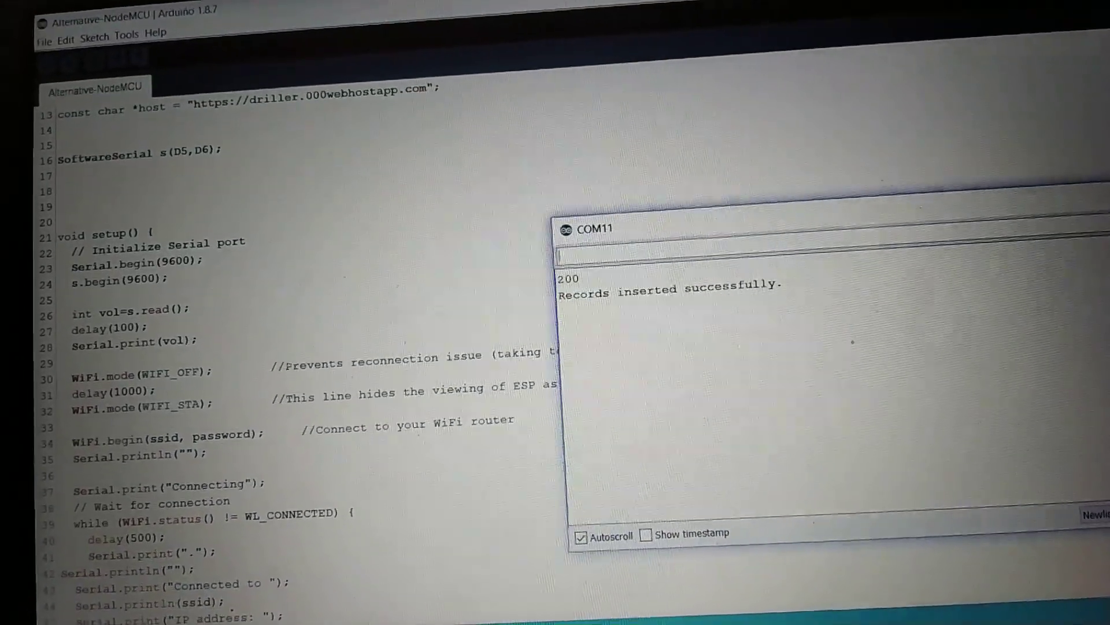